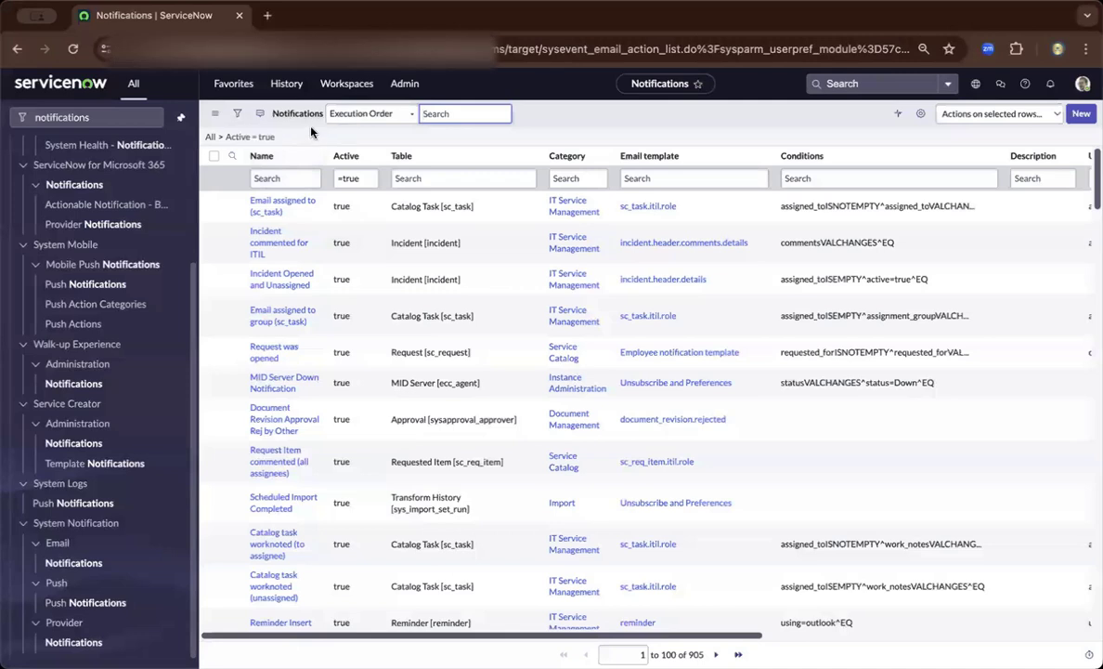
Step: Open the "Email assigned to (sc_task)" notification record from the notifications list
left_click(108, 121)
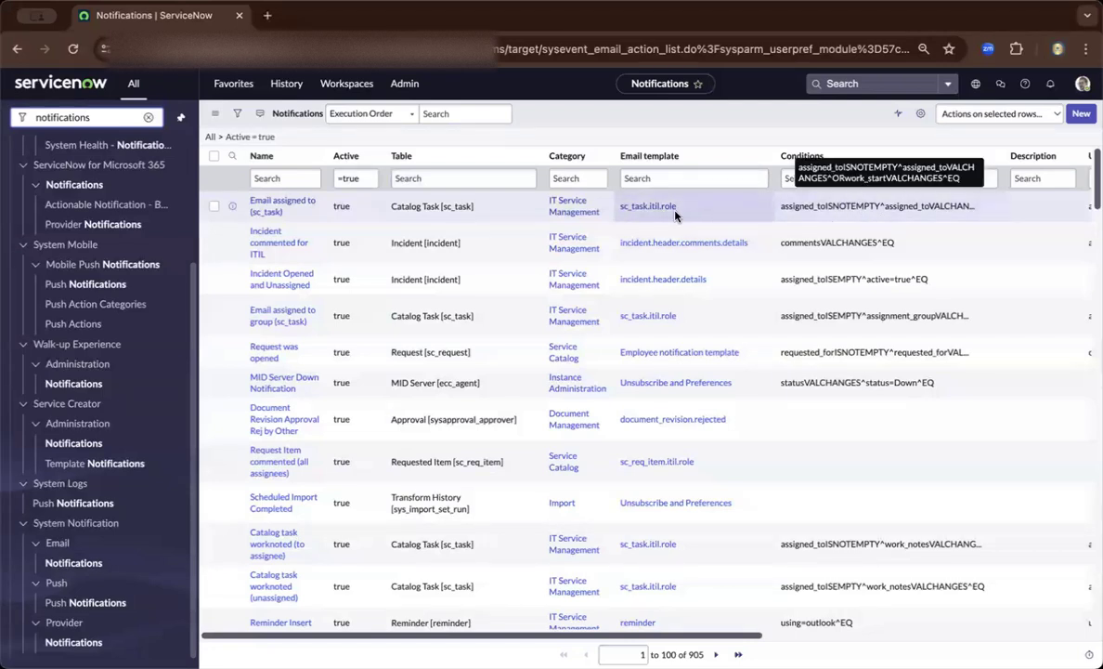
left_click(293, 202)
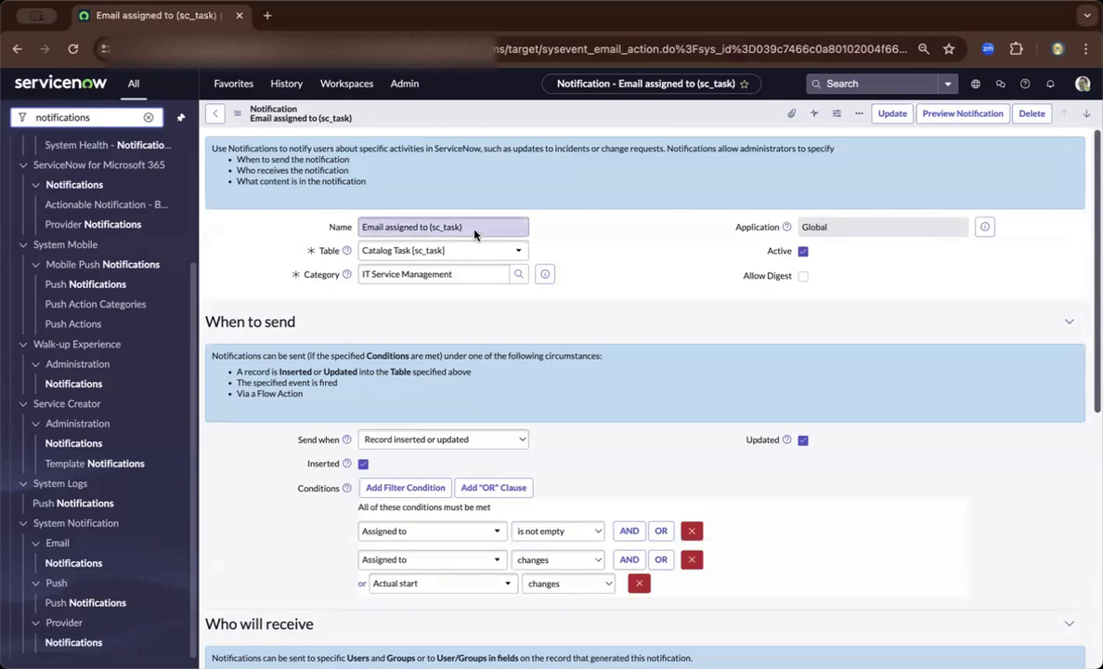
left_click(475, 230)
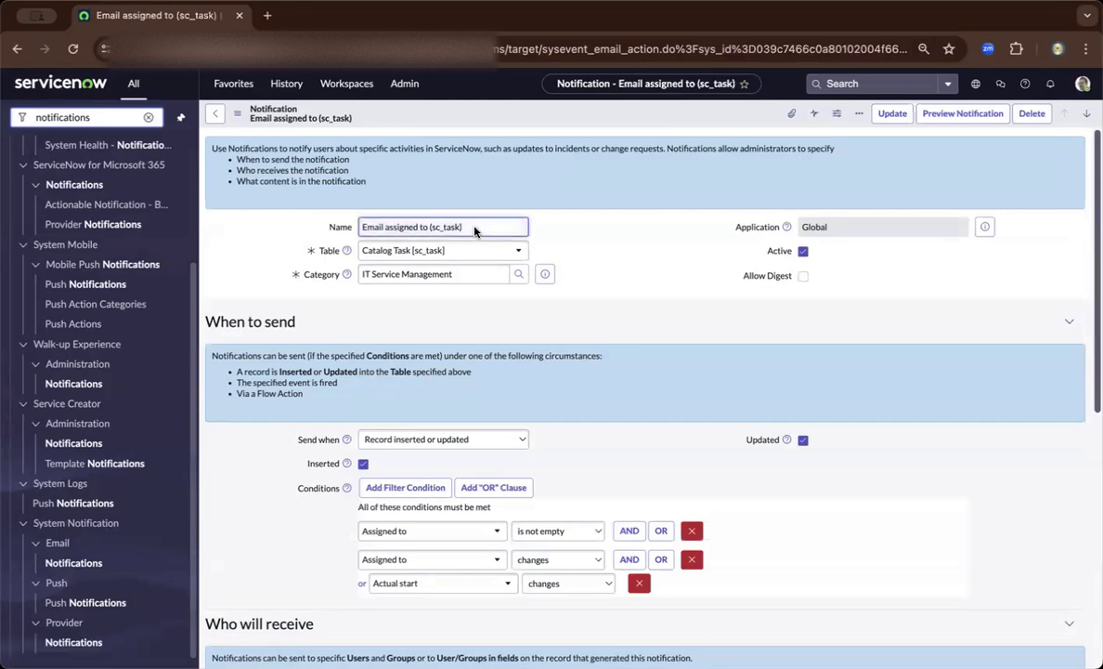
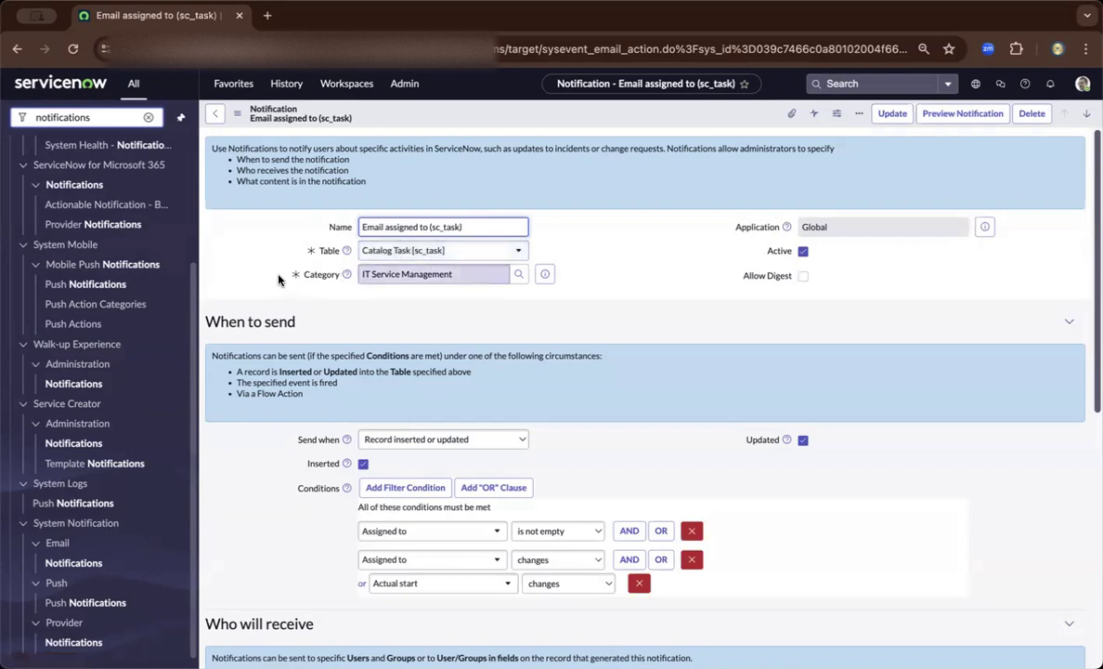
Step: Examine the notification's send conditions, recipients, email template, subject and message content sections
scroll(278, 280, "down", 3)
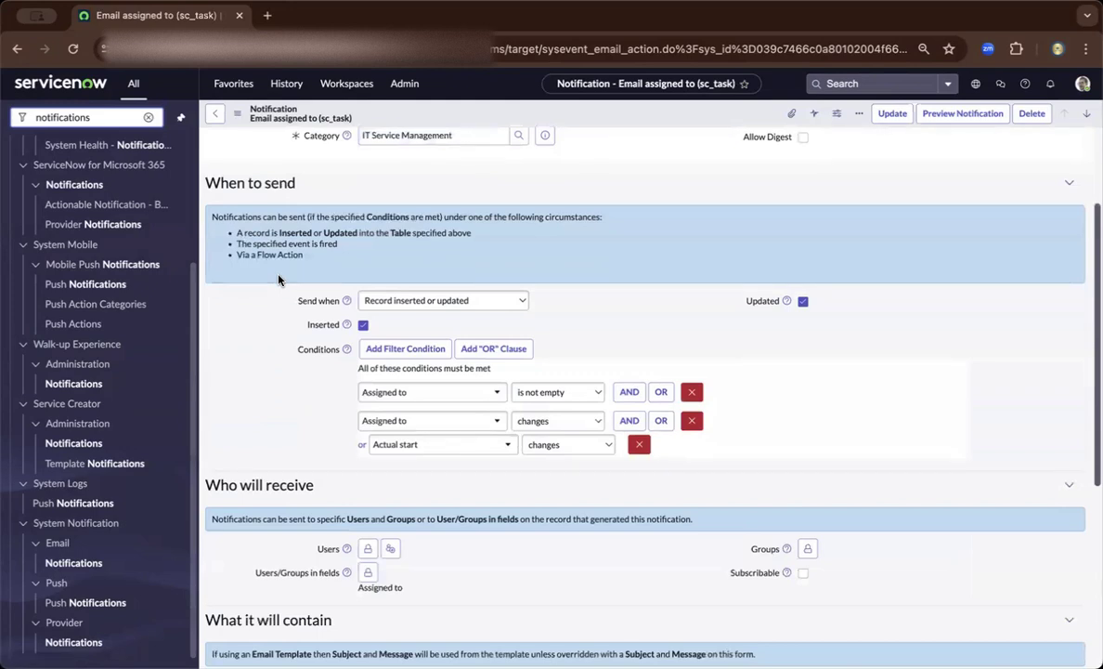
scroll(278, 279, "down", 1)
scroll(278, 279, "down", 1)
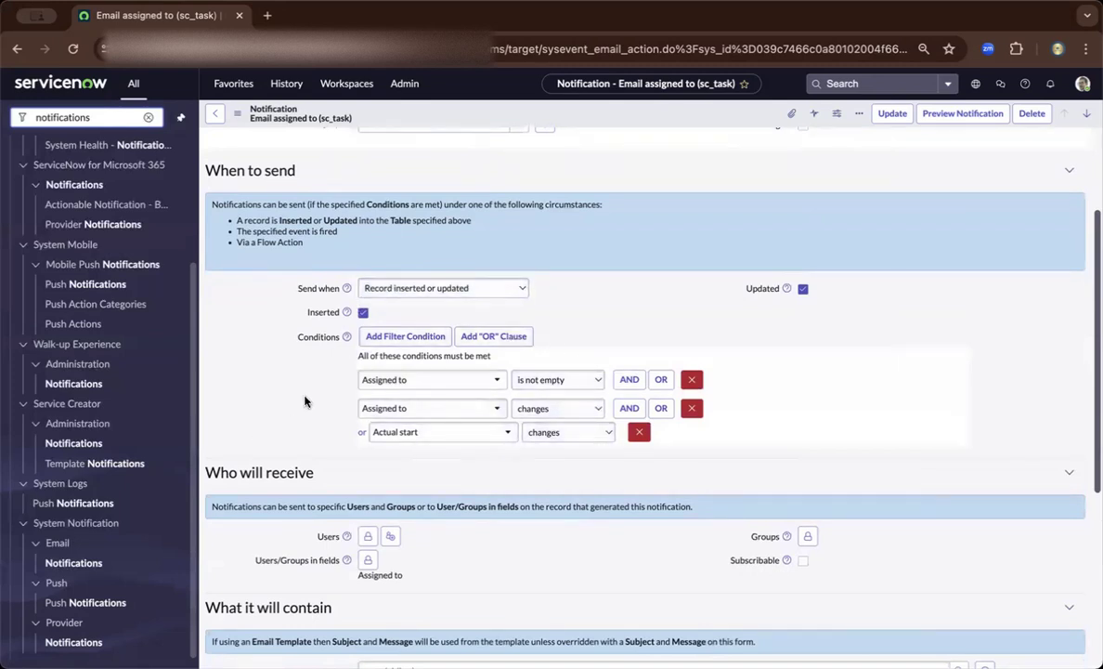
scroll(306, 400, "down", 2)
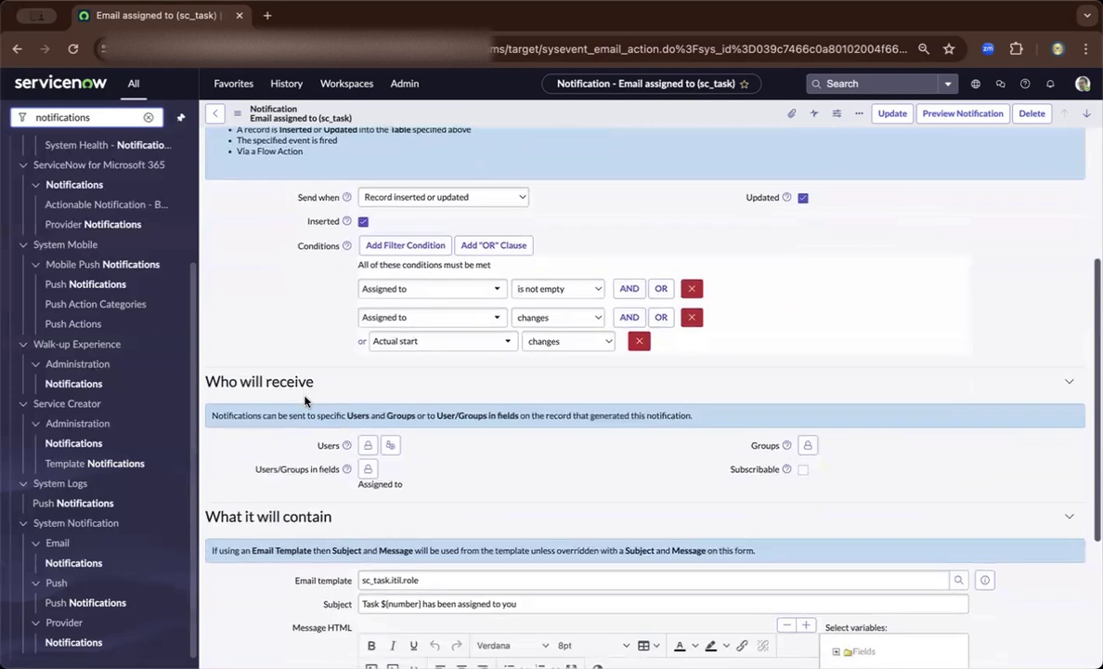
scroll(305, 400, "down", 2)
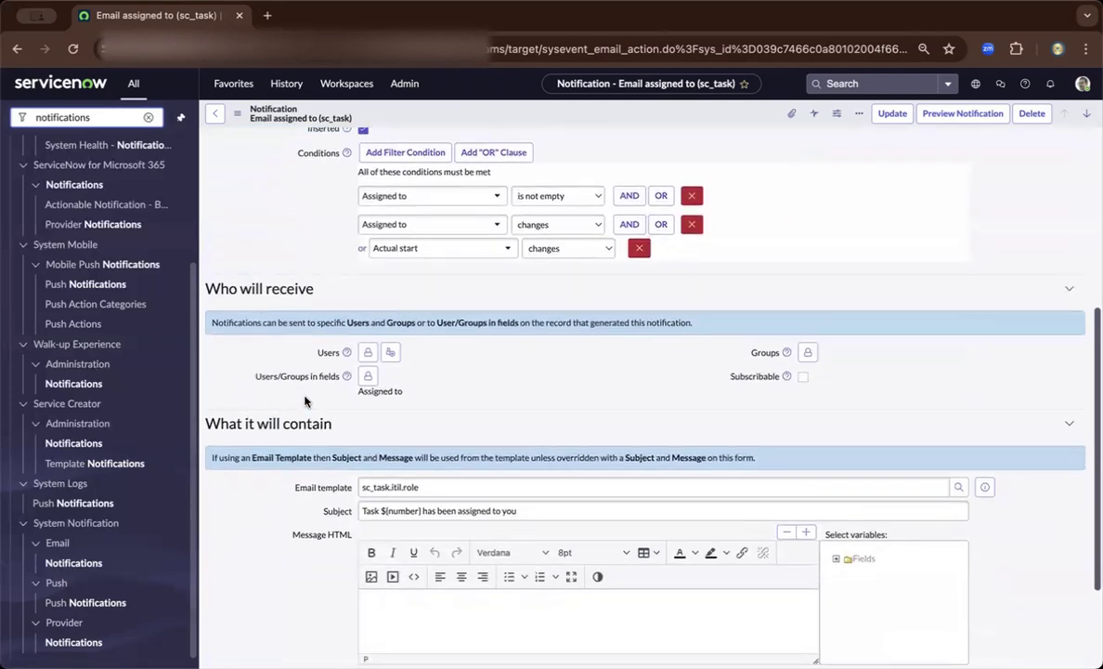
scroll(305, 400, "down", 1)
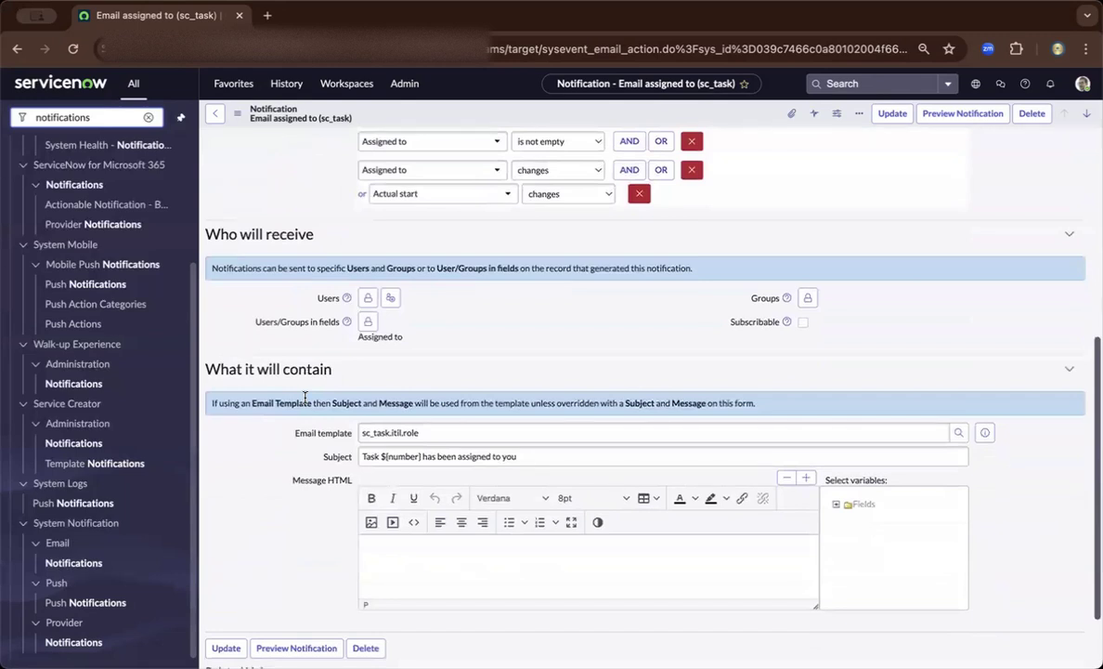
scroll(306, 397, "down", 1)
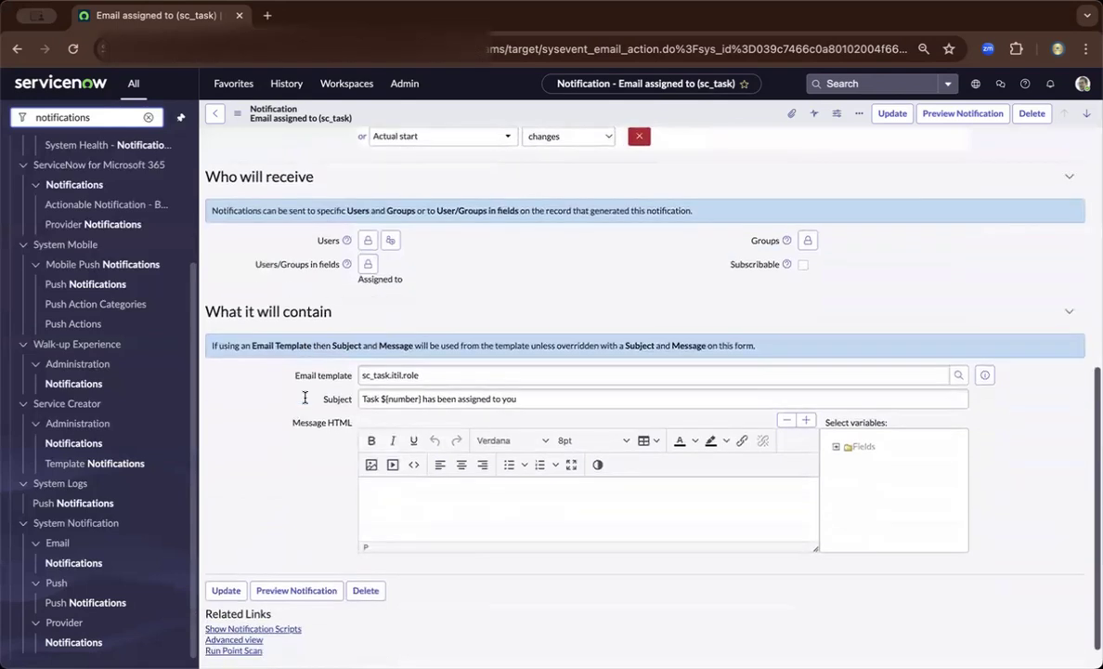
scroll(305, 400, "down", 1)
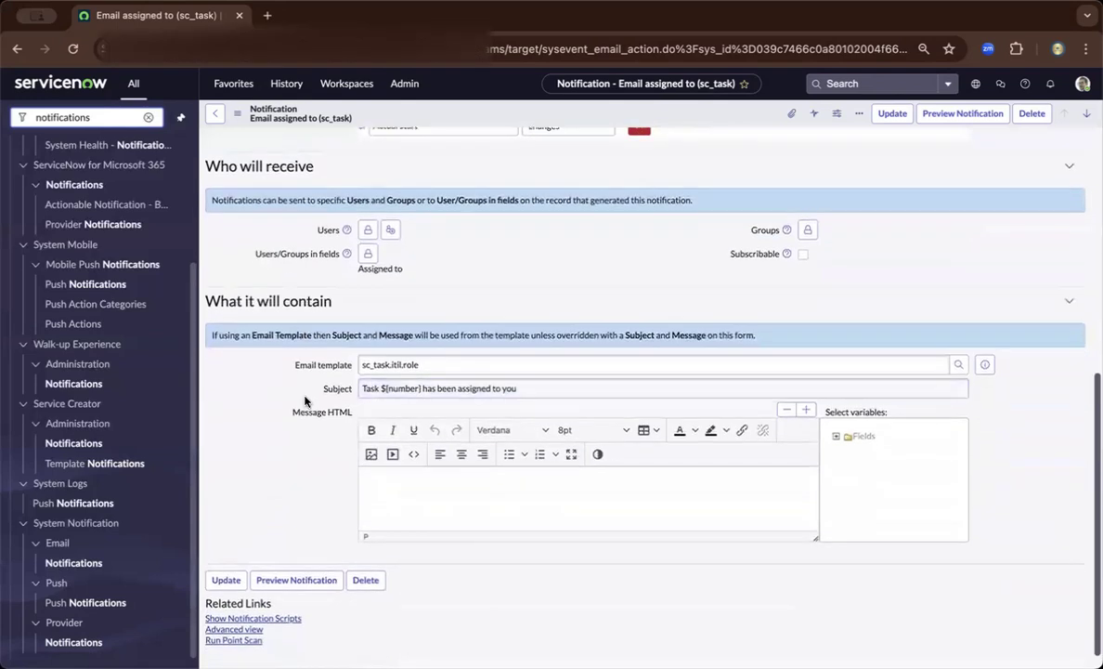
scroll(306, 400, "down", 1)
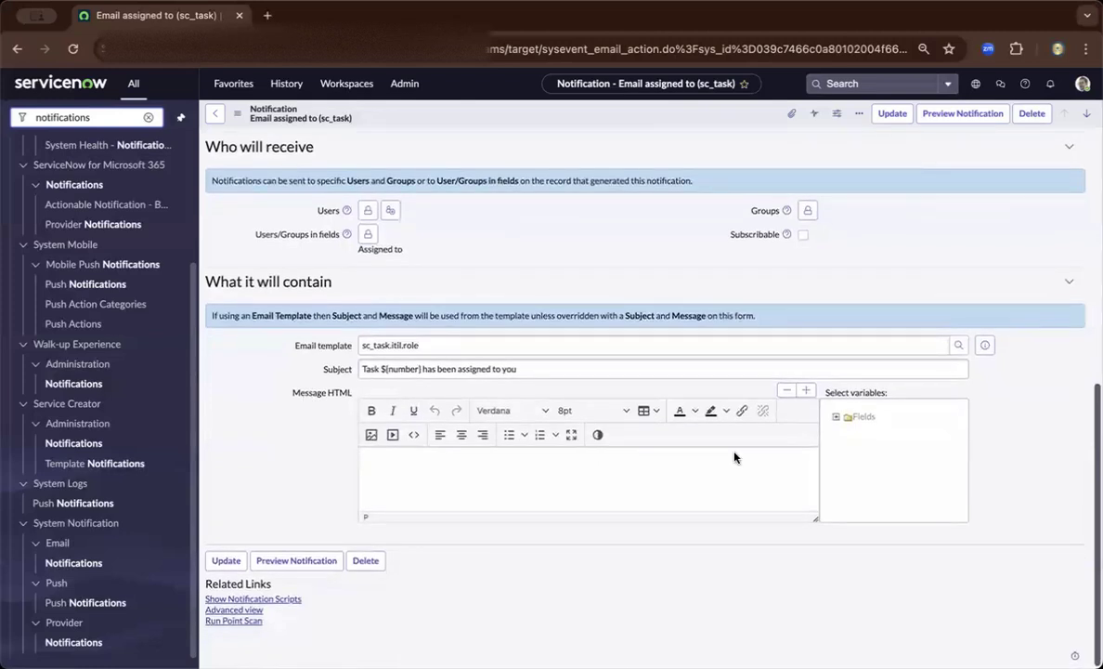
Step: Expand the available field variables and insert the Actual end variable into the notification's HTML message
left_click(836, 417)
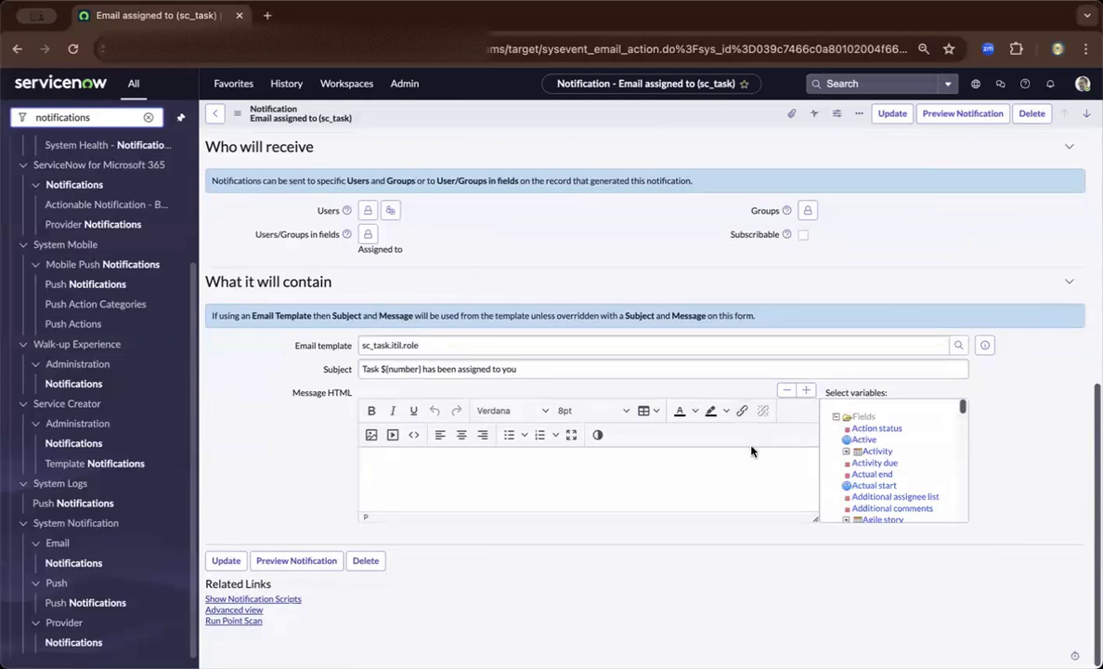
left_click(727, 461)
left_click(860, 475)
Step: Delete the Actual end label and its ${work_end} variable from the HTML message
left_click_drag(458, 462, 367, 463)
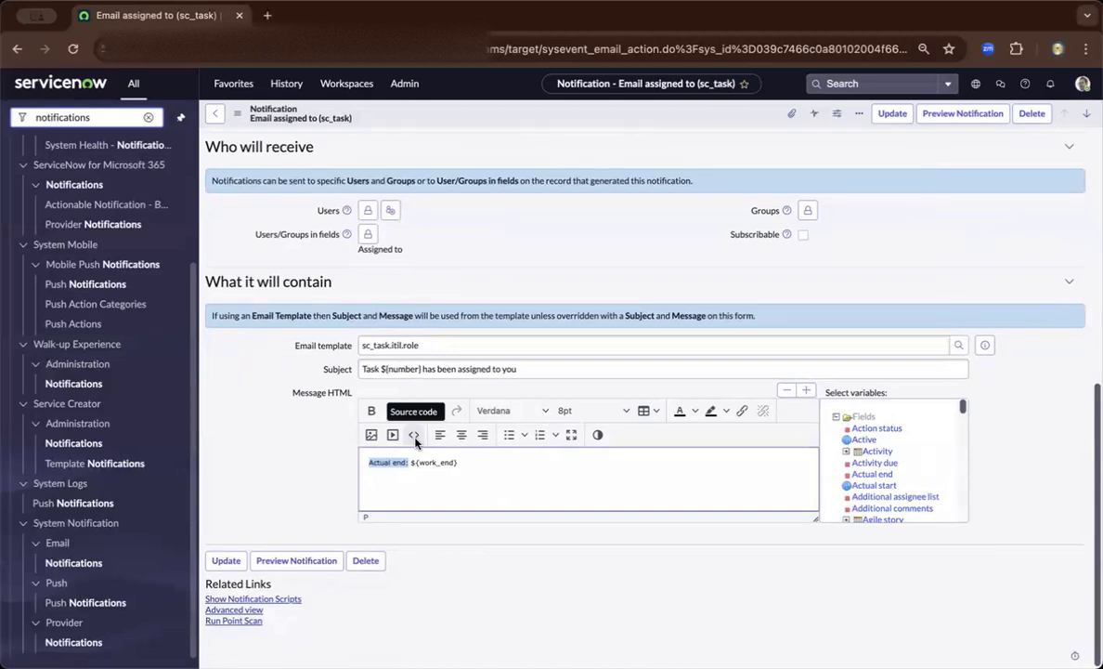
left_click(459, 463)
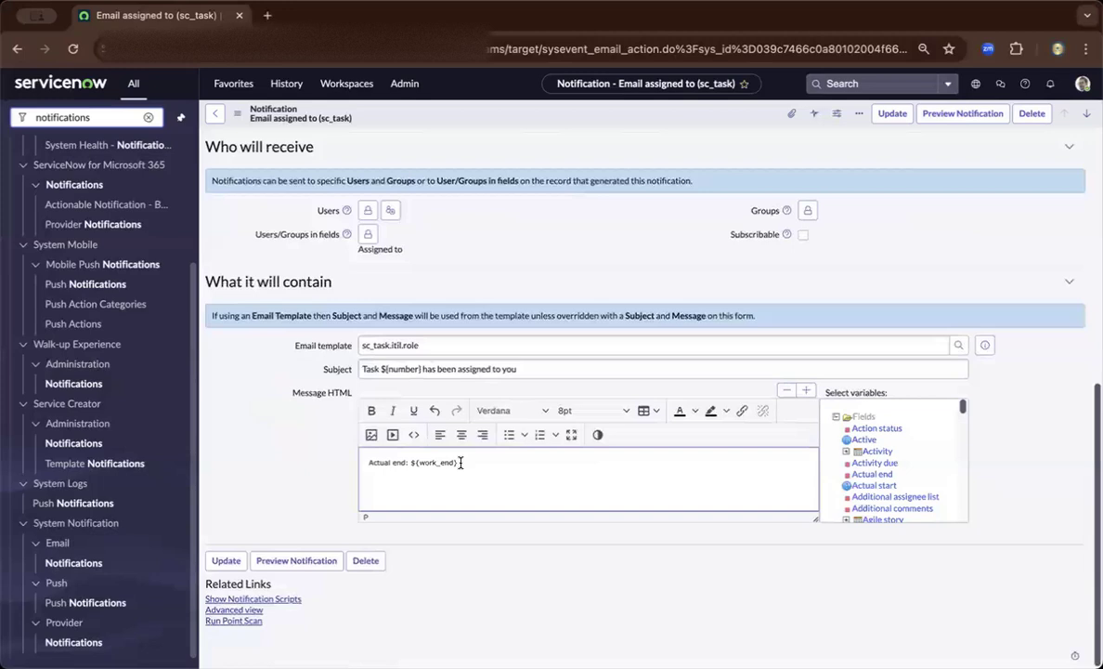
left_click_drag(459, 463, 362, 467)
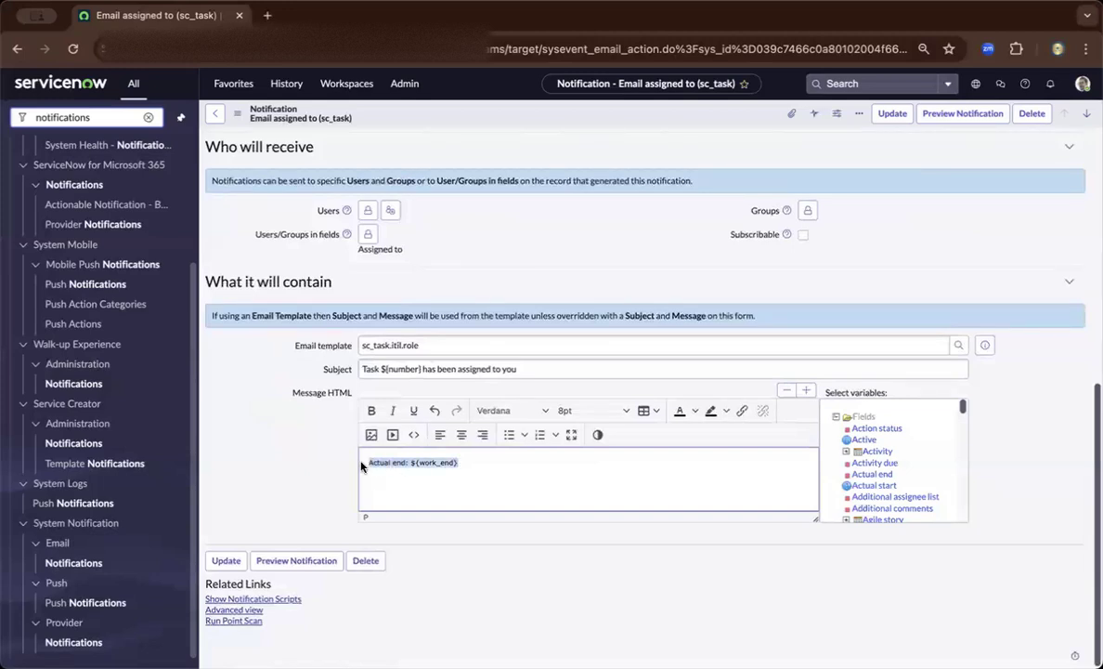
key("BackSpace")
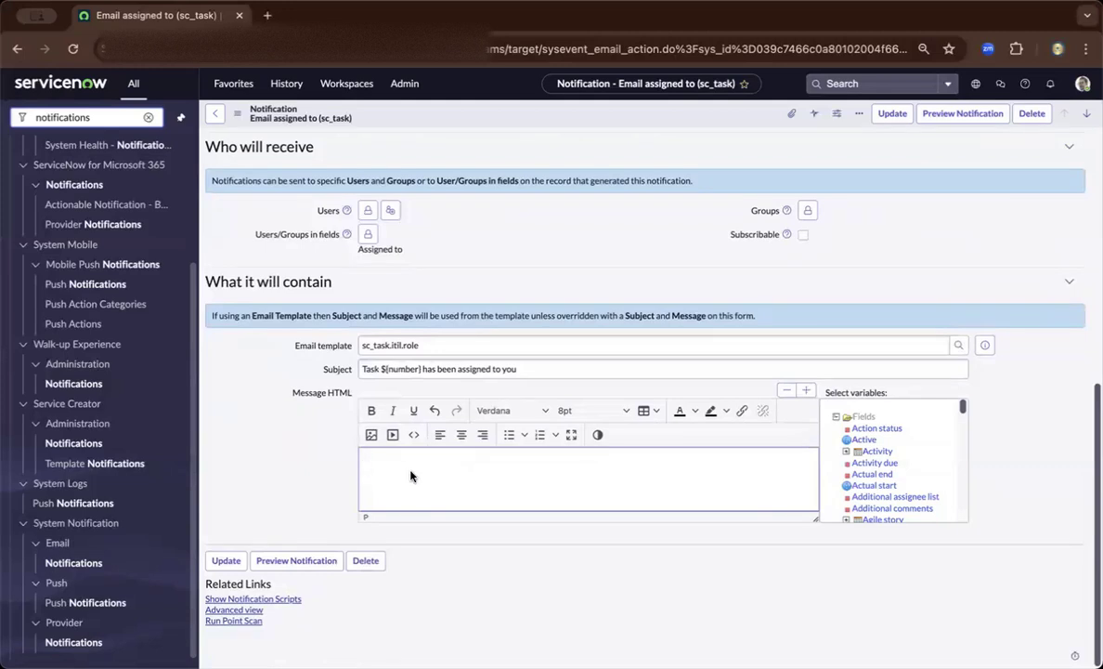
Step: Return to the notifications list and start a new notification record
scroll(485, 463, "up", 5)
scroll(495, 556, "up", 2)
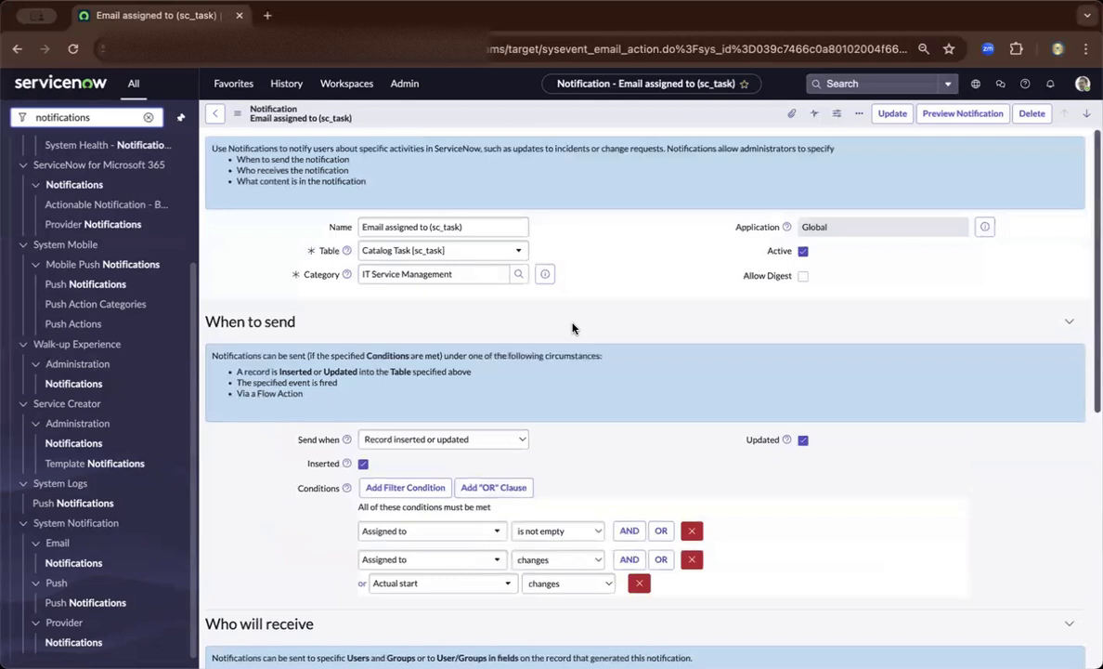
left_click(214, 117)
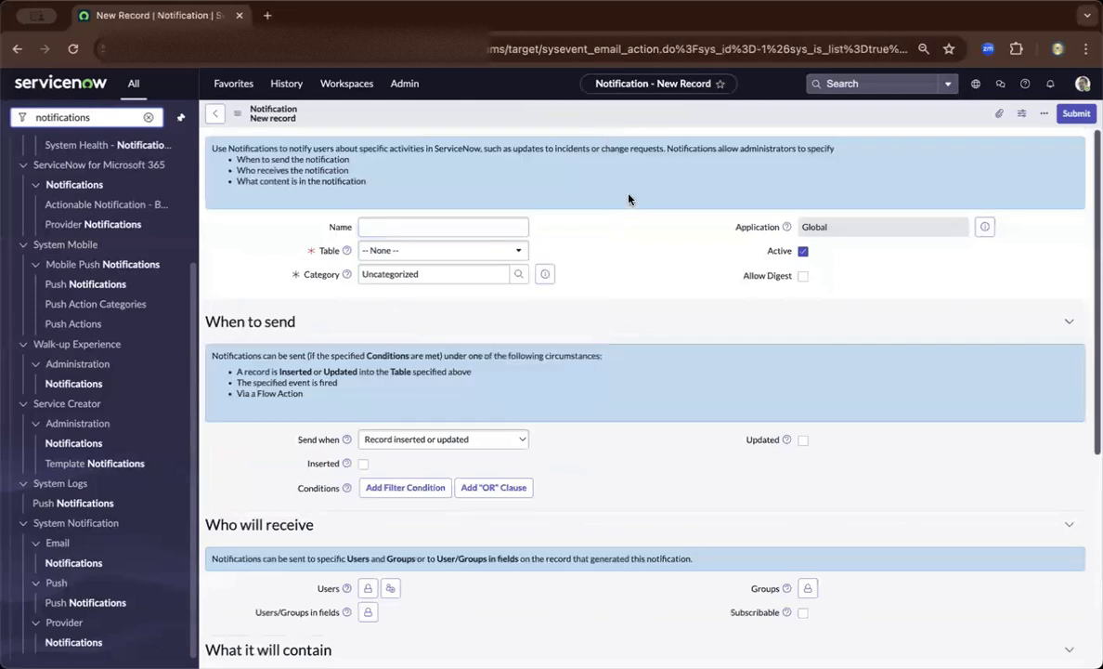
Step: Examine the blank notification form, including its table choices, sending conditions, recipients, message content and field variables
scroll(627, 199, "down", 2)
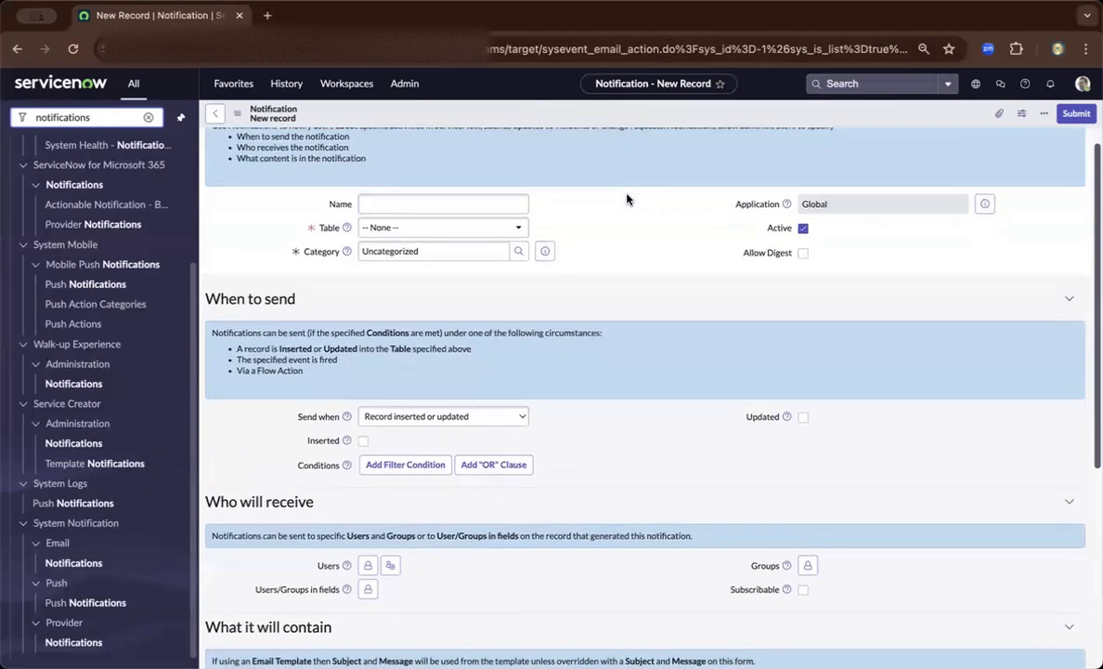
scroll(626, 199, "up", 2)
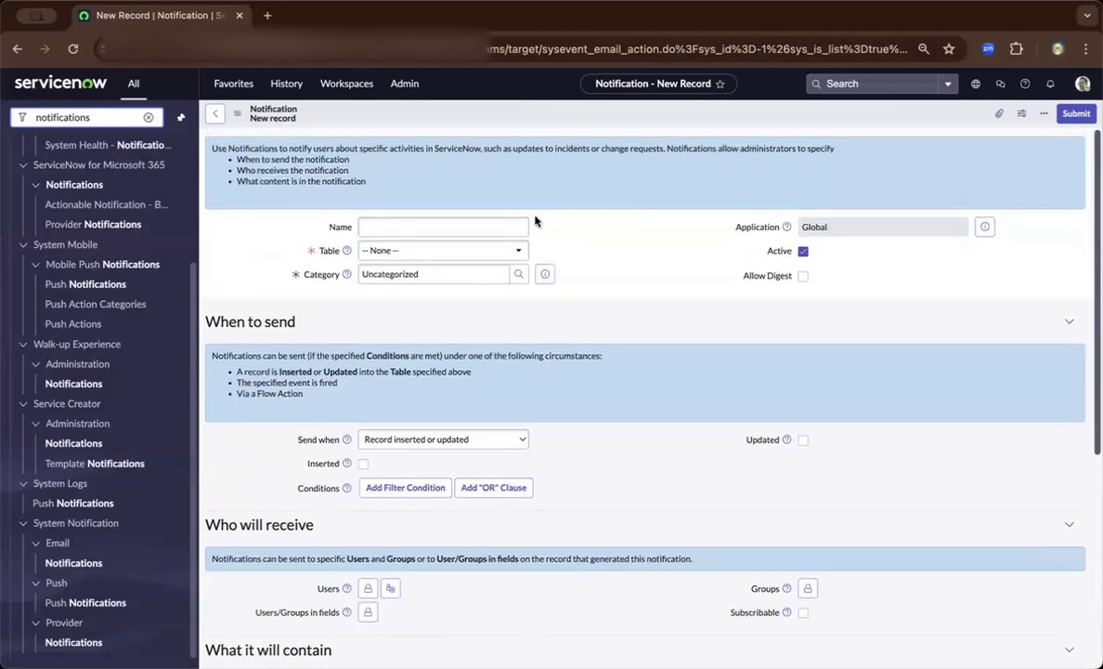
left_click(462, 253)
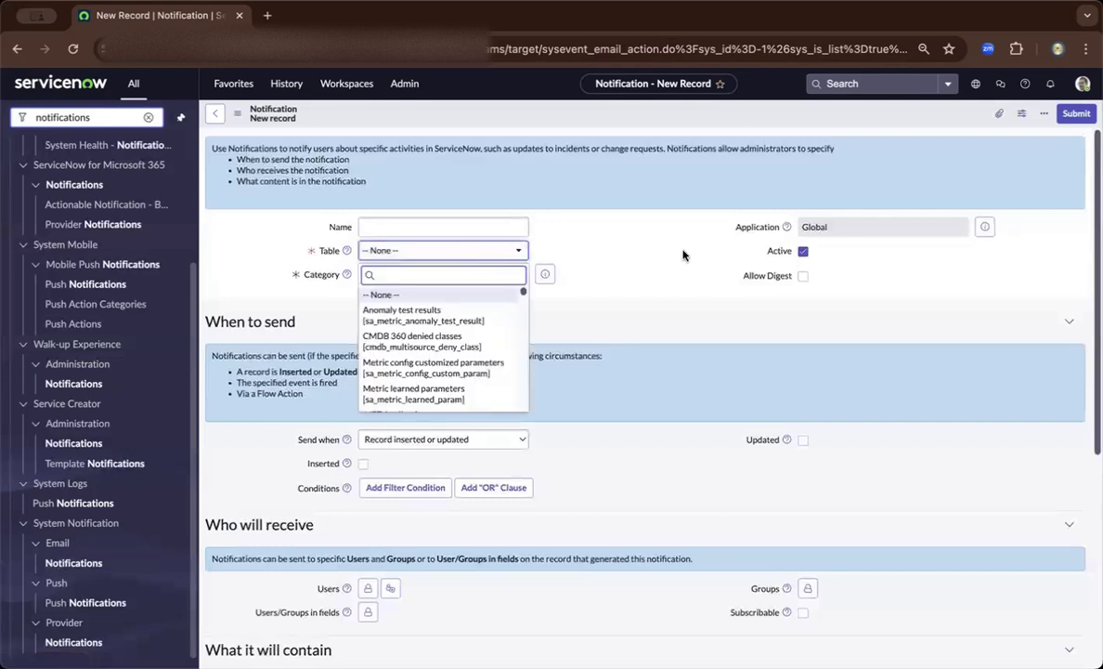
left_click(634, 232)
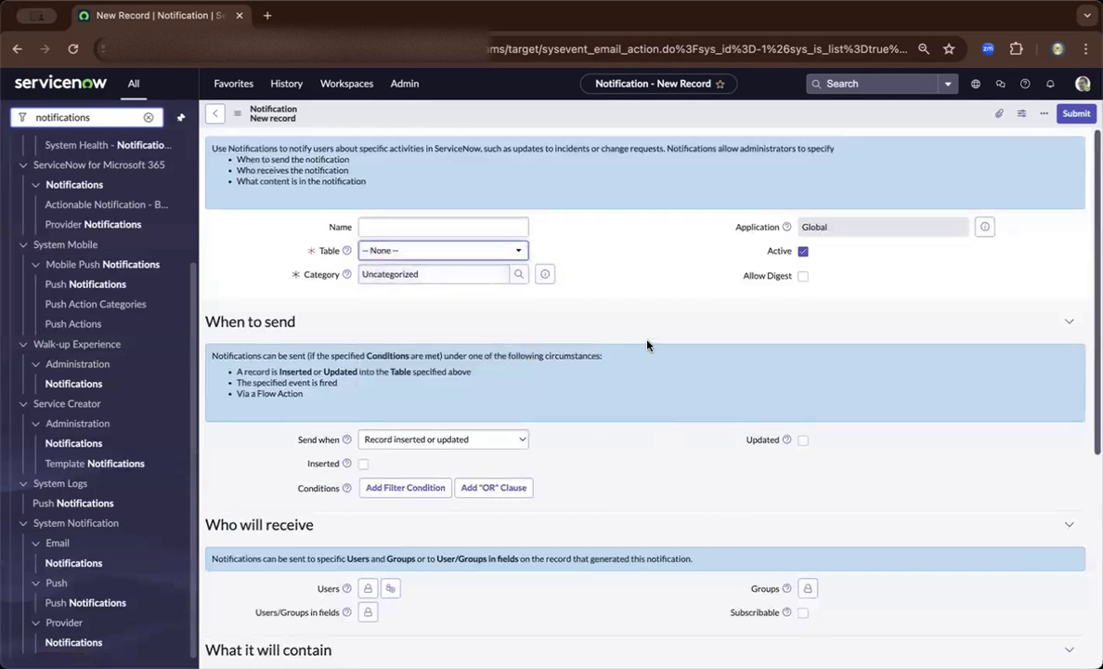
scroll(650, 337, "down", 1)
scroll(650, 338, "down", 5)
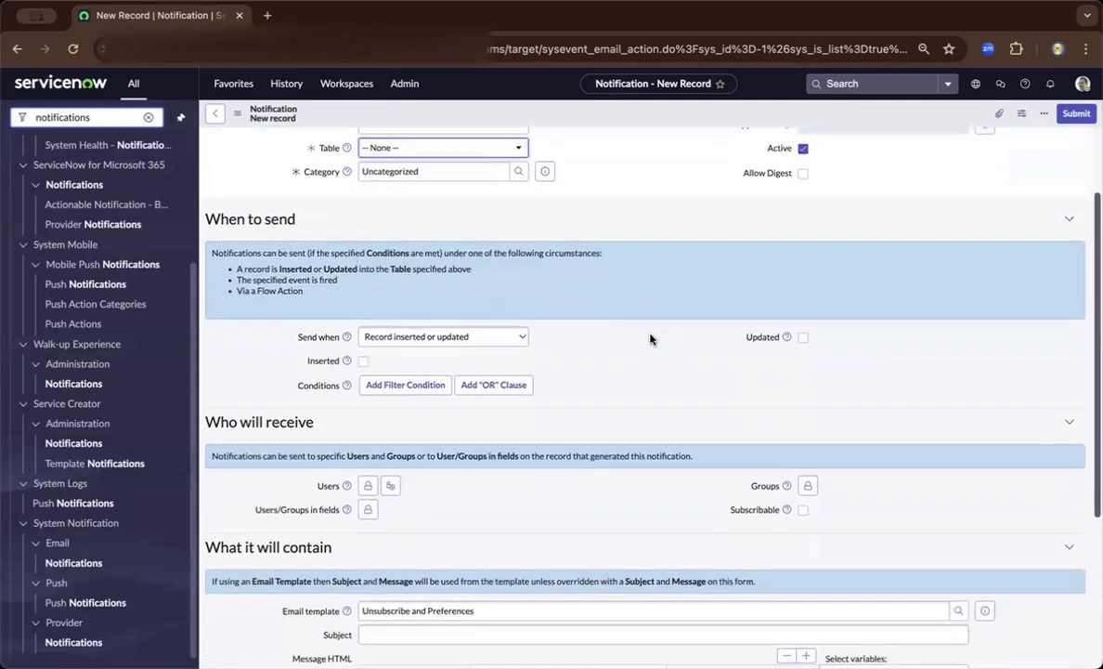
scroll(650, 338, "down", 4)
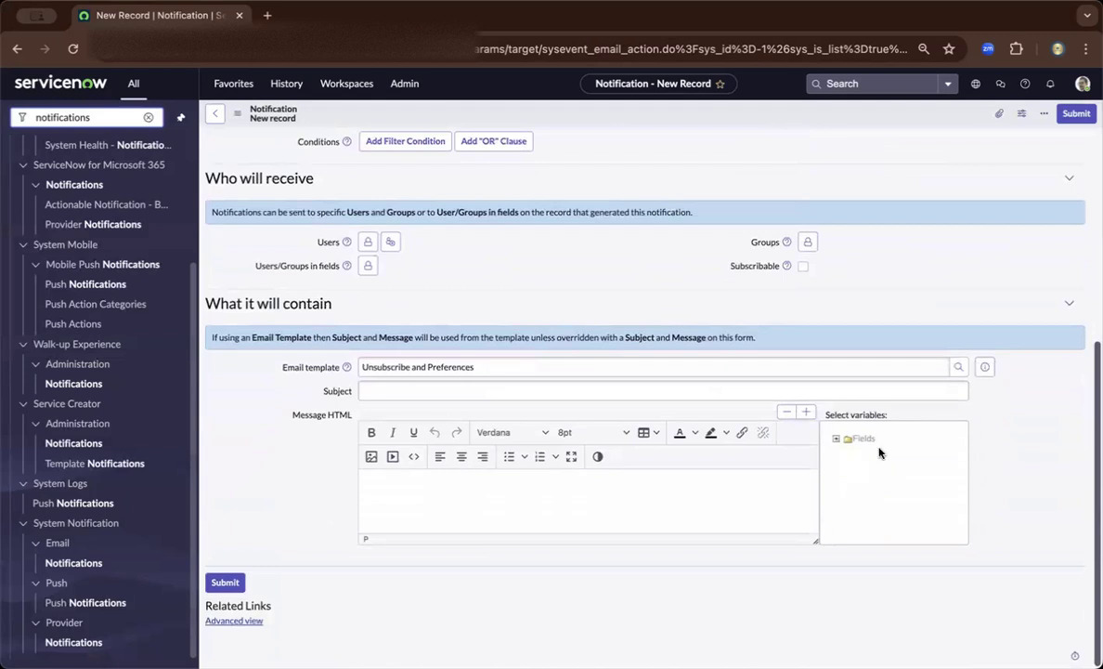
left_click(837, 437)
scroll(606, 366, "up", 10)
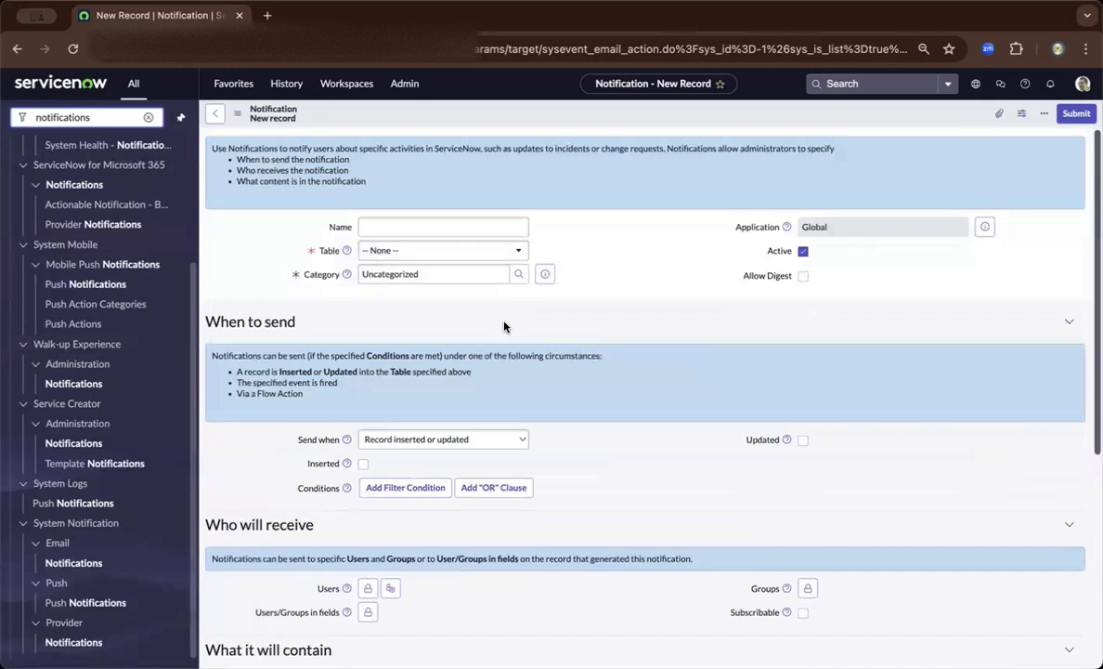
Step: Filter the navigator for "email pro" and open Email Properties under System Properties
left_click(149, 119)
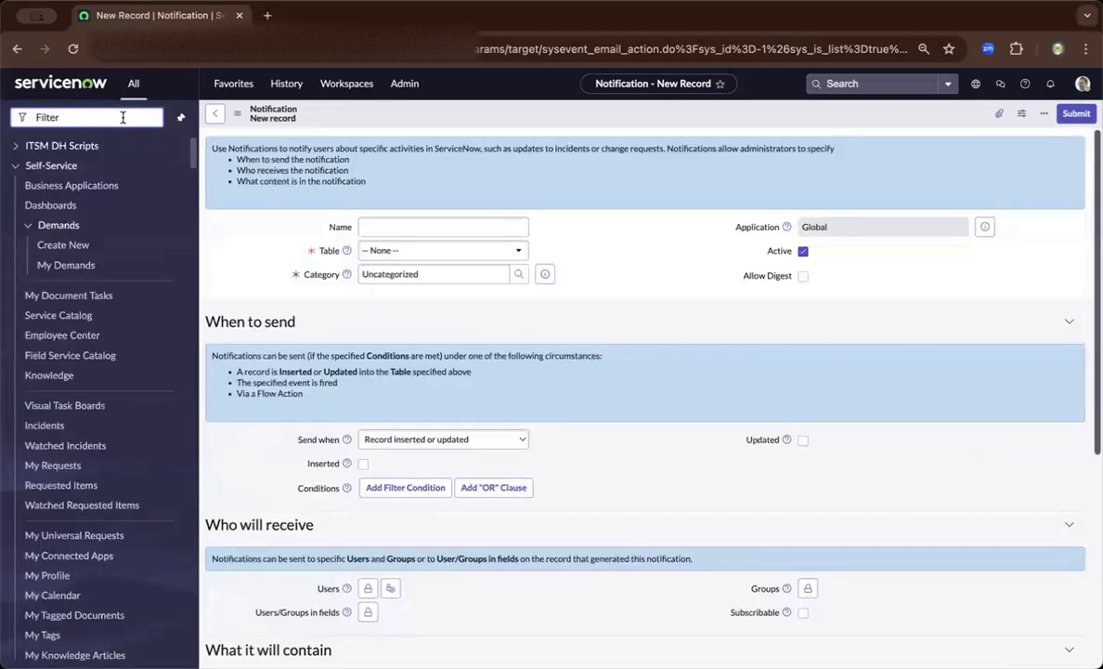
type("email pro")
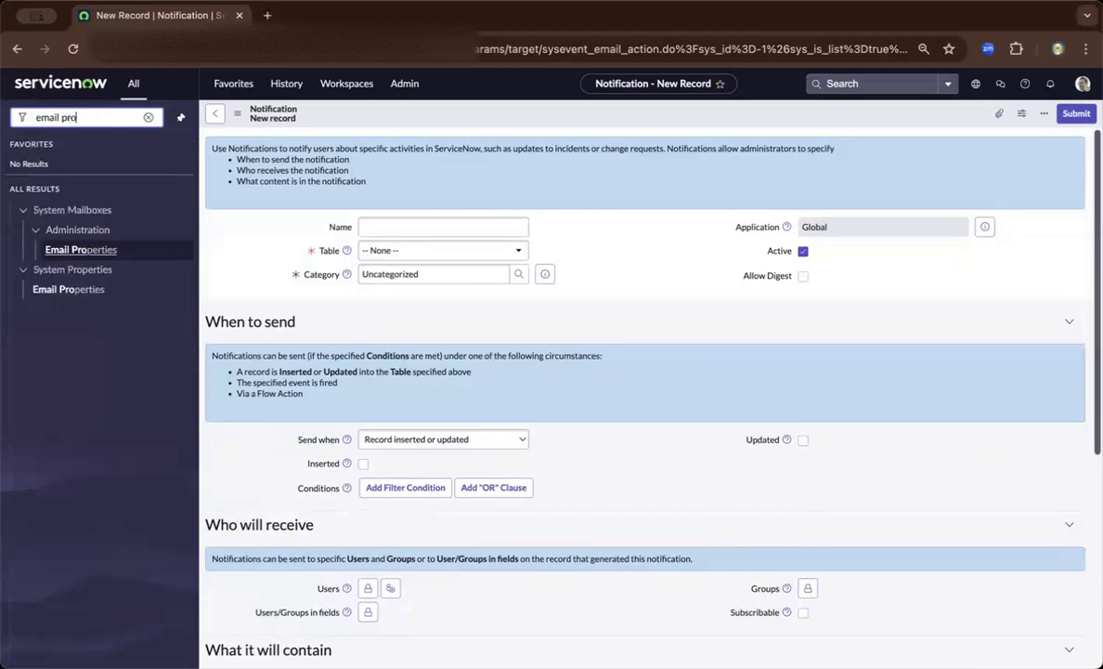
left_click(70, 289)
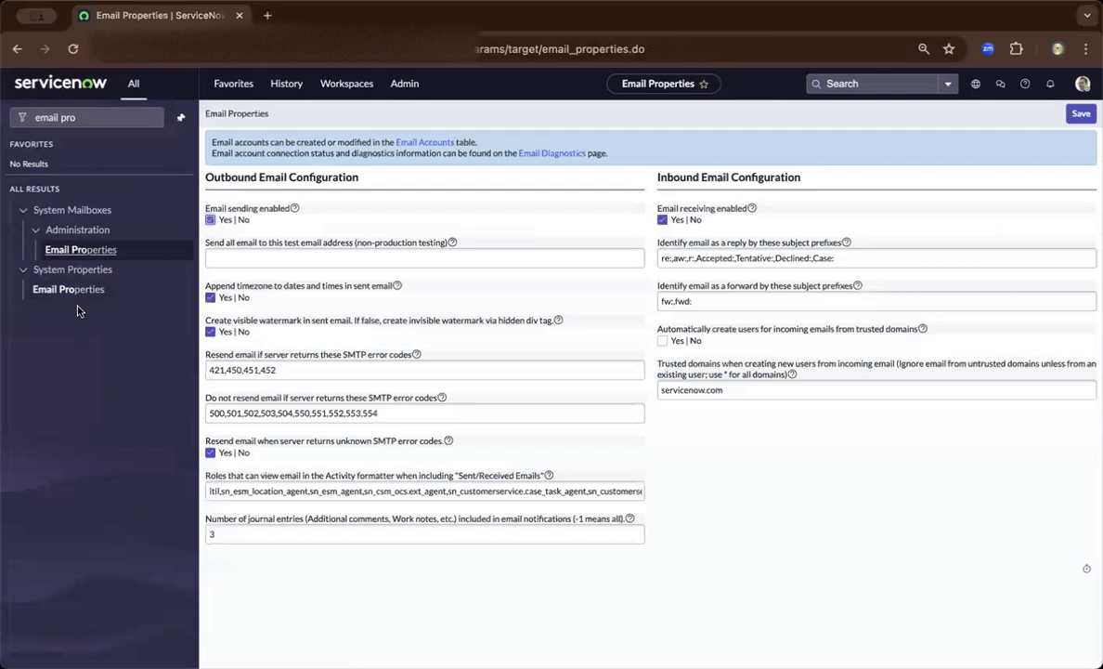